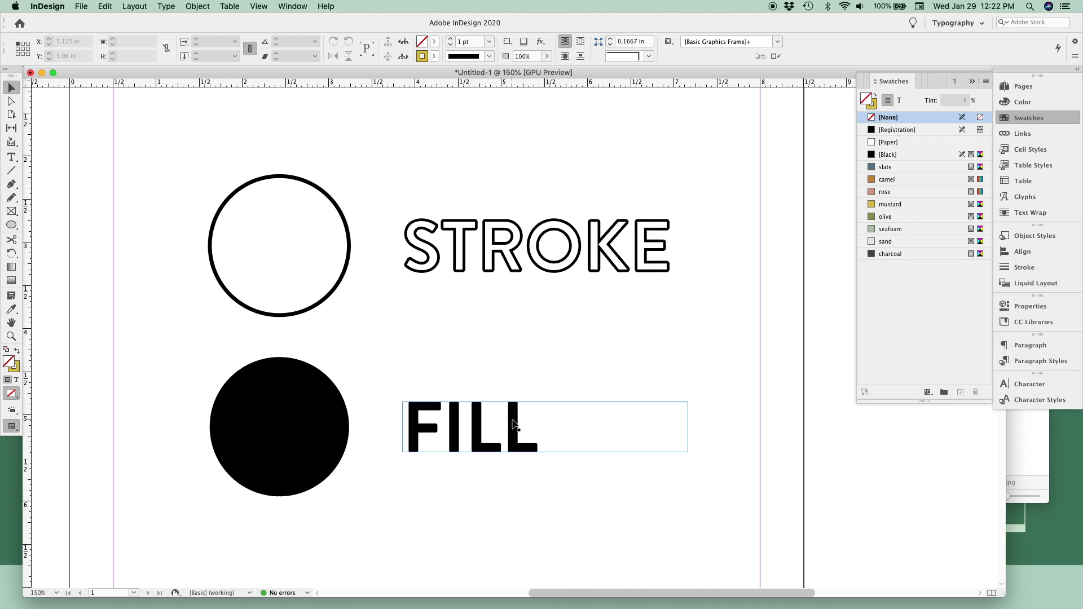
Select the solid black circle and examine its fill and stroke color options and the Color Picker without changing anything
left_click(337, 416)
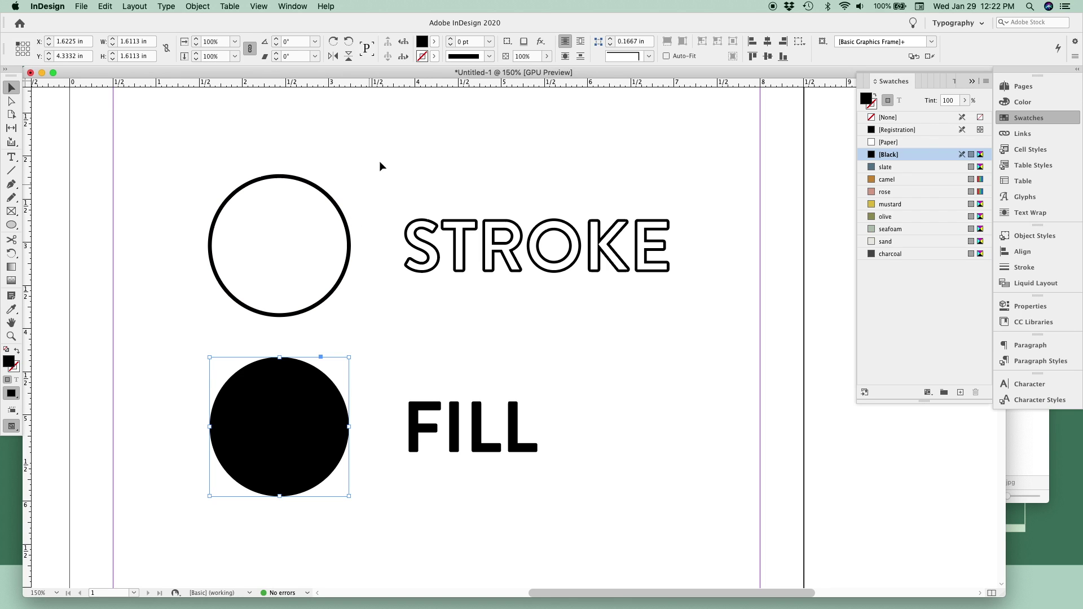
left_click(436, 42)
left_click(438, 43)
left_click(435, 56)
left_click(436, 57)
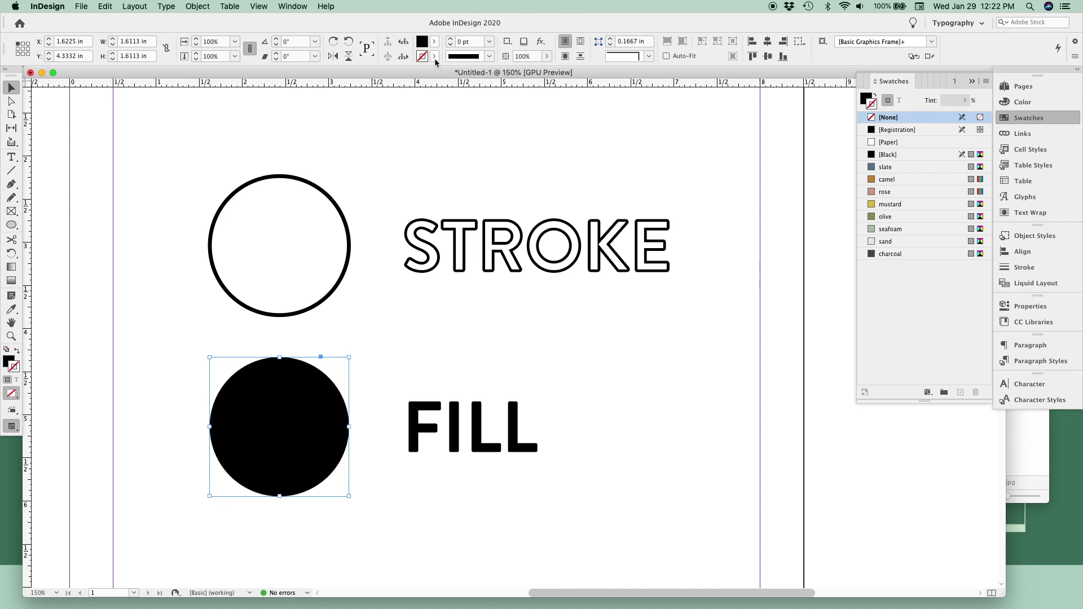
double_click(8, 362)
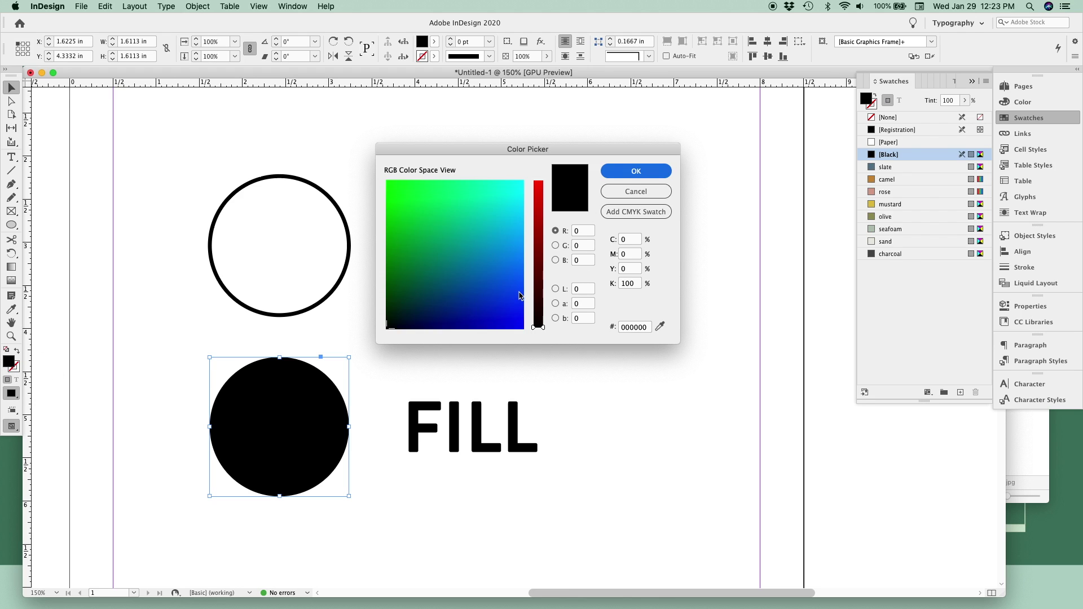
left_click(630, 193)
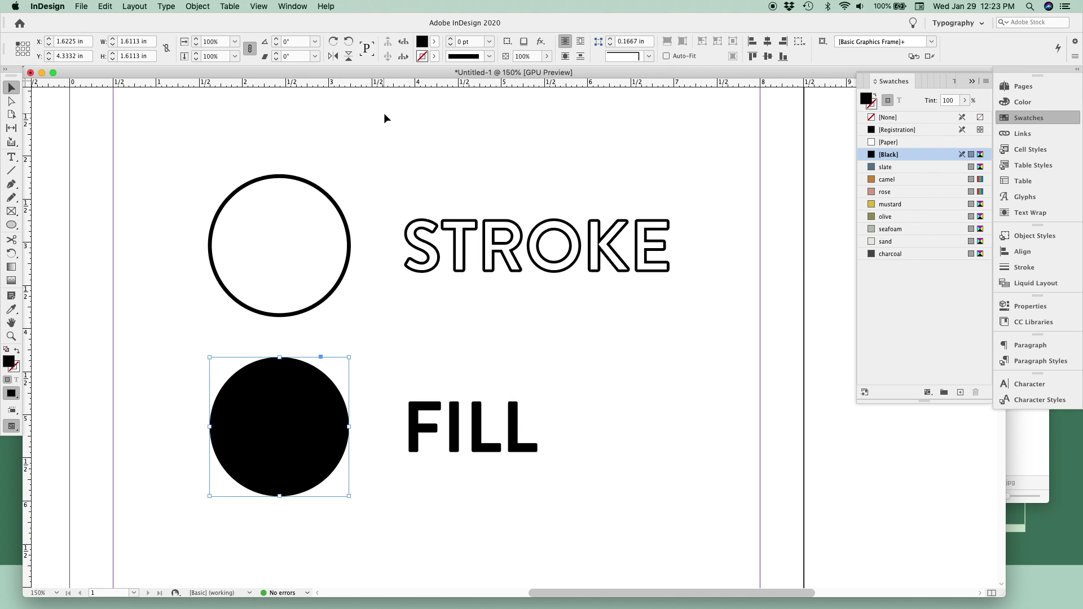
Fill the solid black circle with the camel swatch
left_click(290, 6)
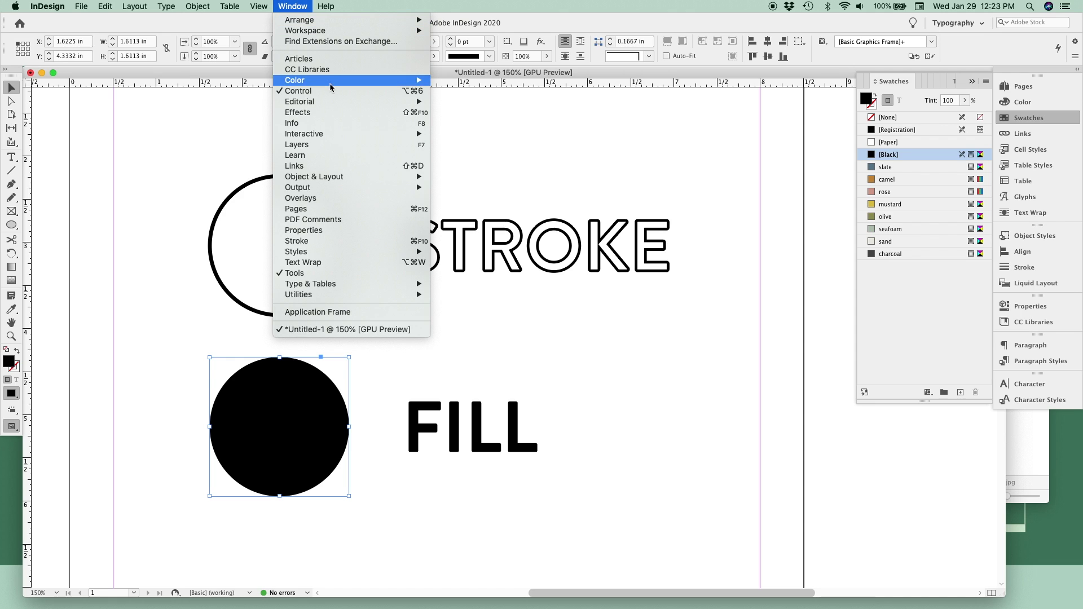
mouse_move(337, 82)
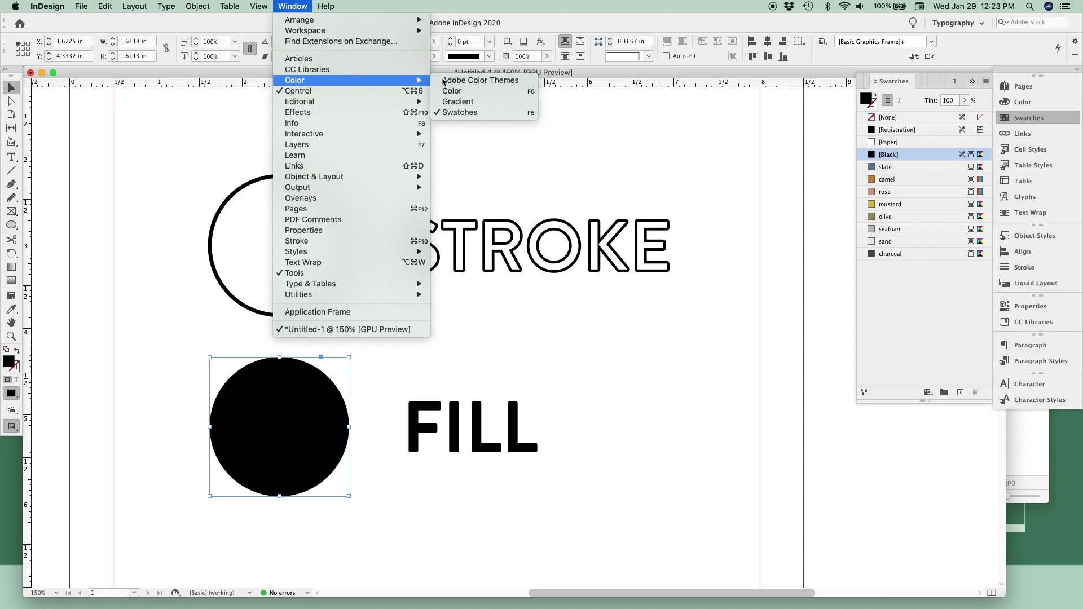
left_click(487, 112)
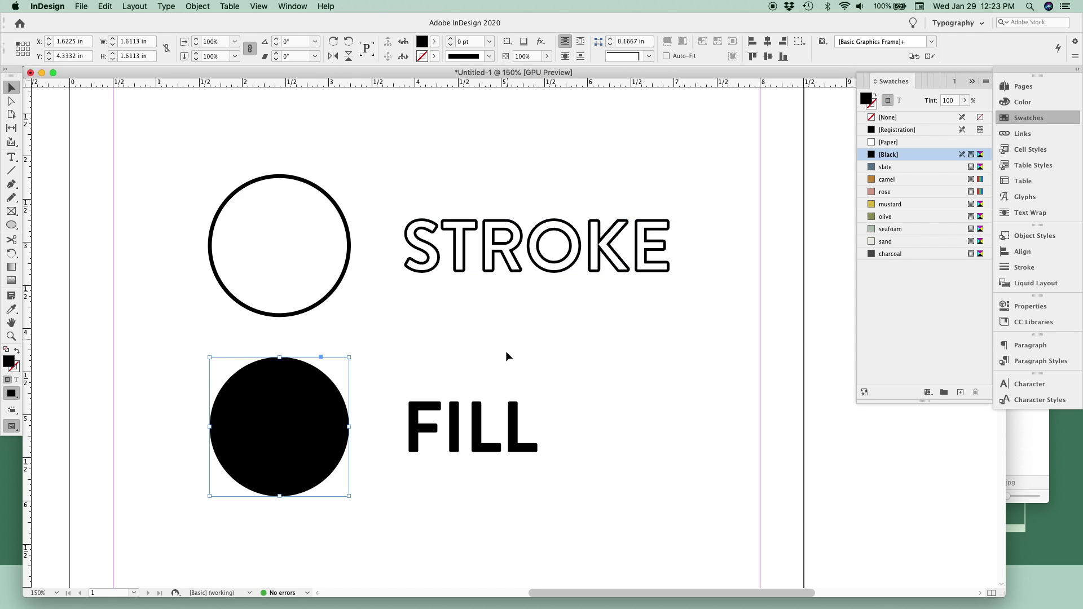
left_click(874, 107)
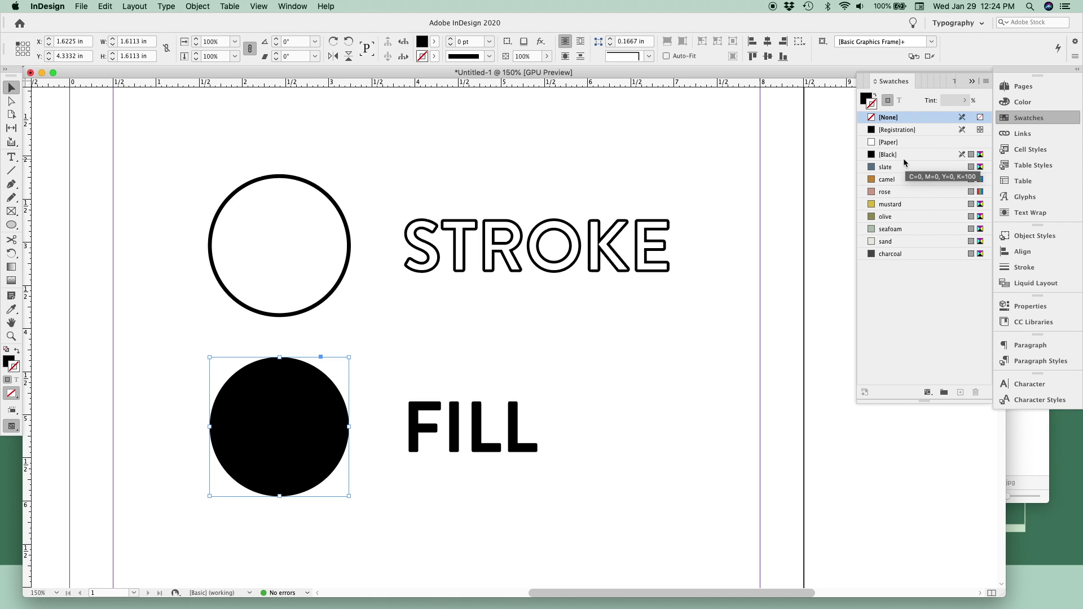
key("x")
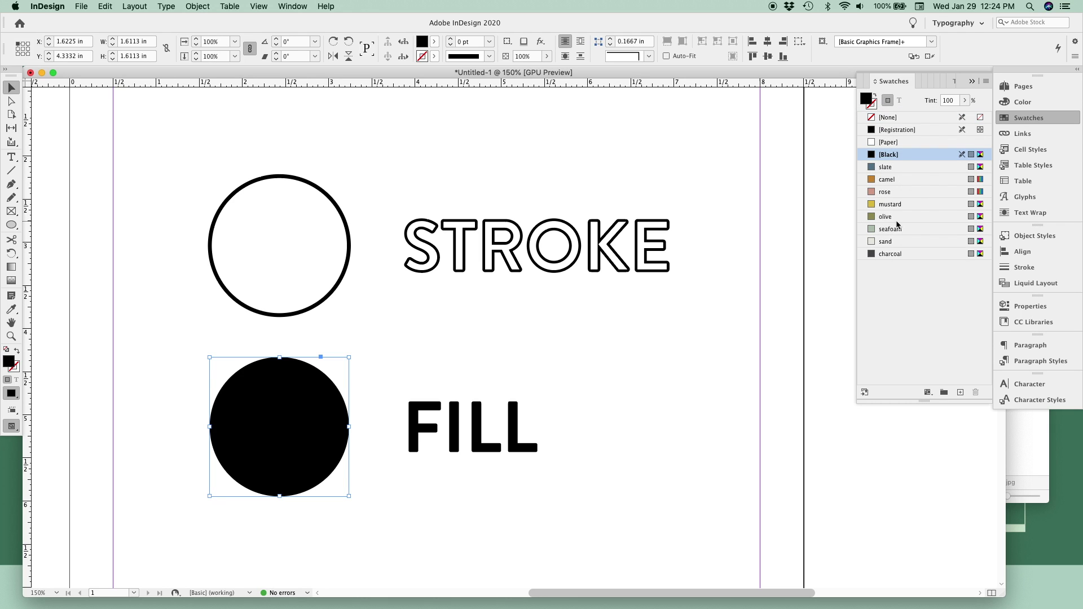
left_click(894, 185)
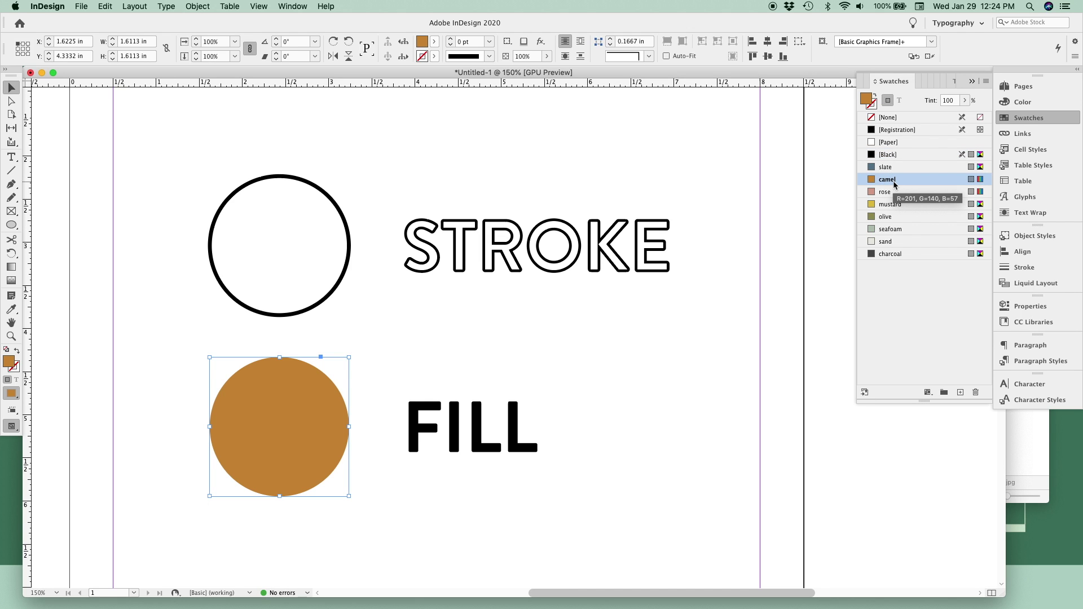
Try the camel swatch as the background of the FILL text frame, and reset the frame's fill to None
left_click(518, 430)
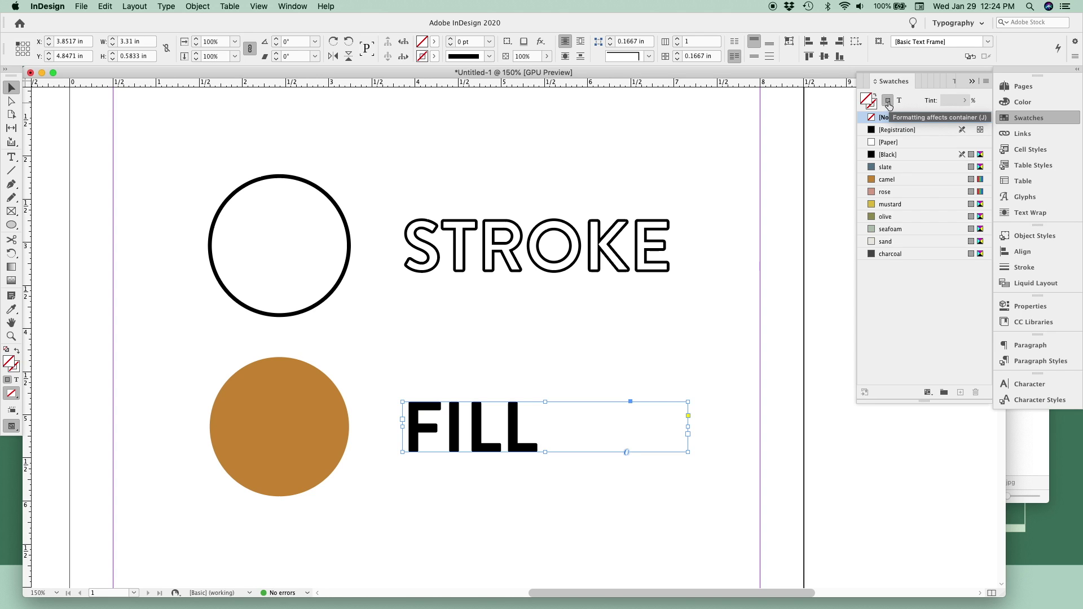
left_click(887, 180)
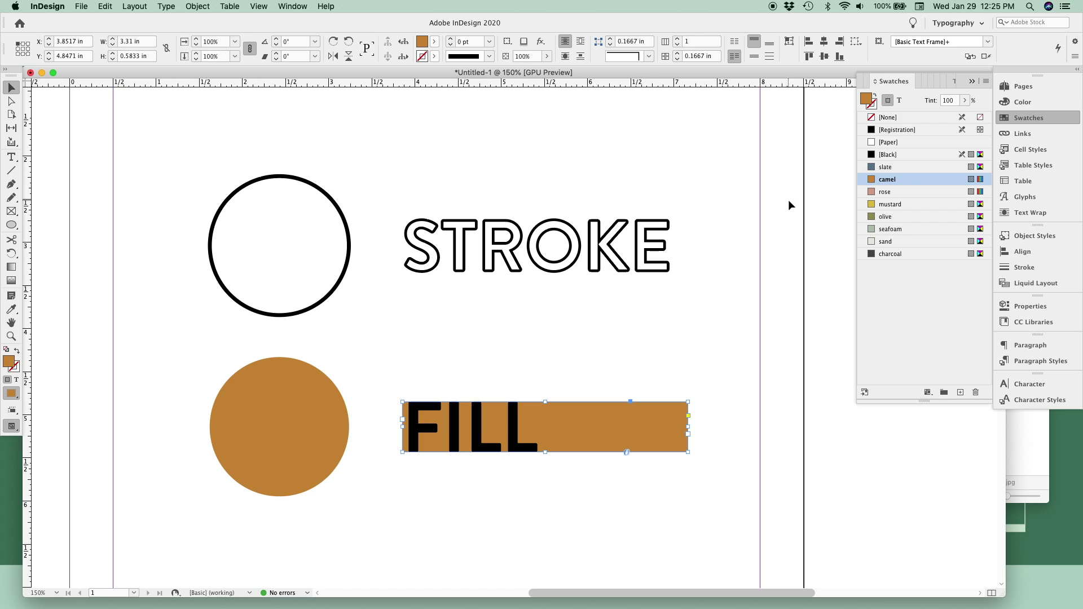
left_click(887, 117)
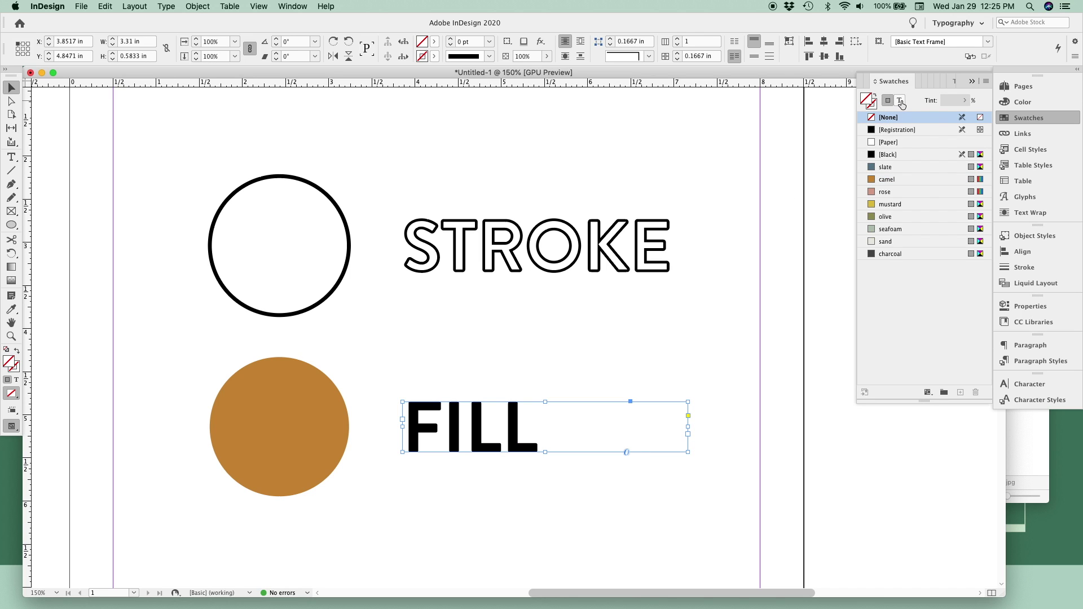
Apply the camel swatch to the FILL lettering itself rather than its frame
left_click(901, 103)
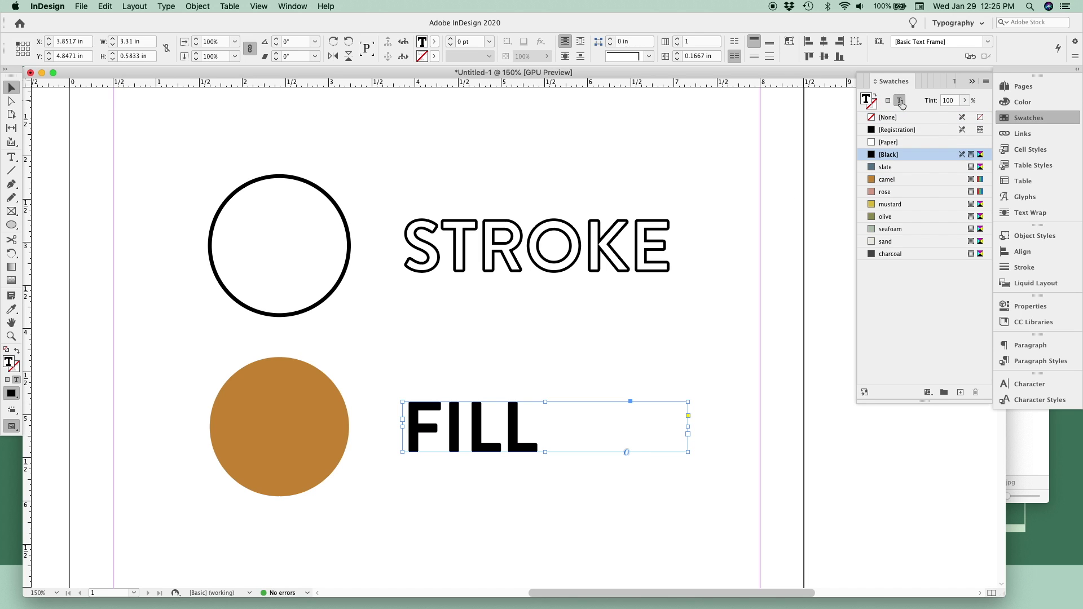
left_click(894, 180)
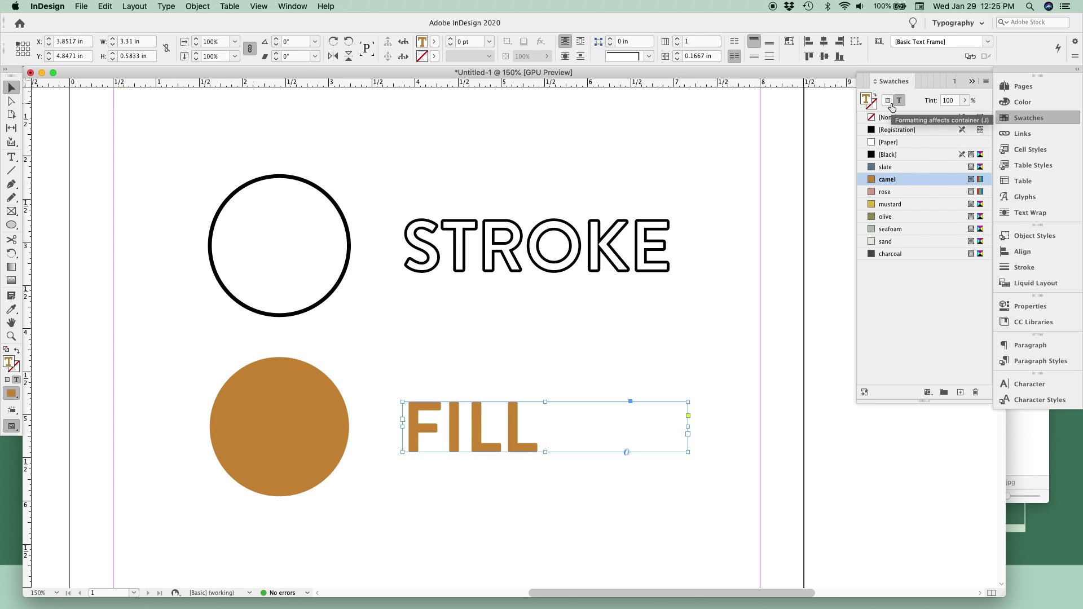
left_click(889, 101)
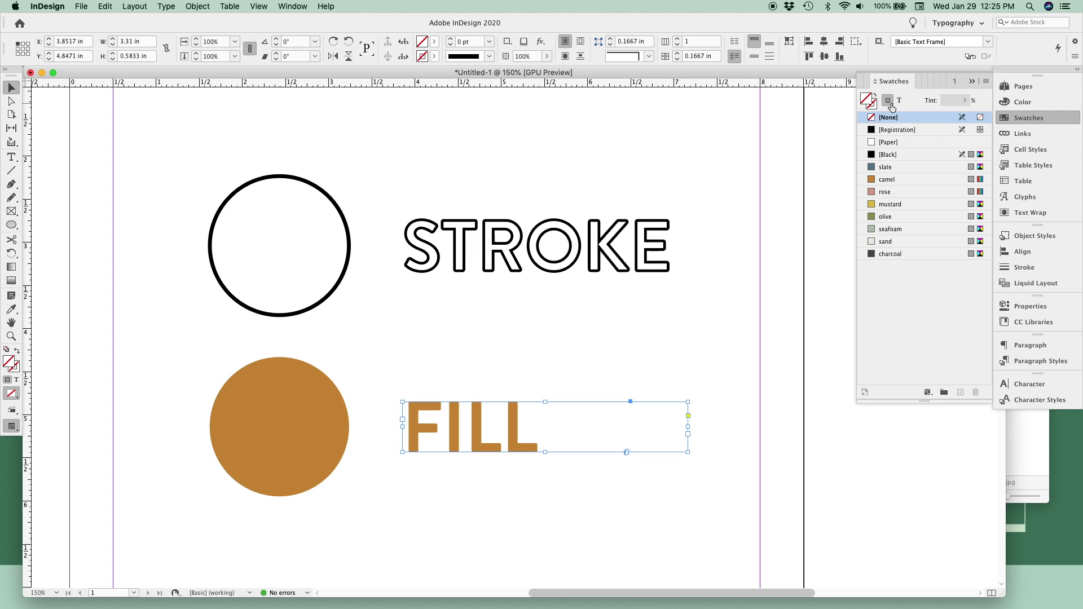
key("j")
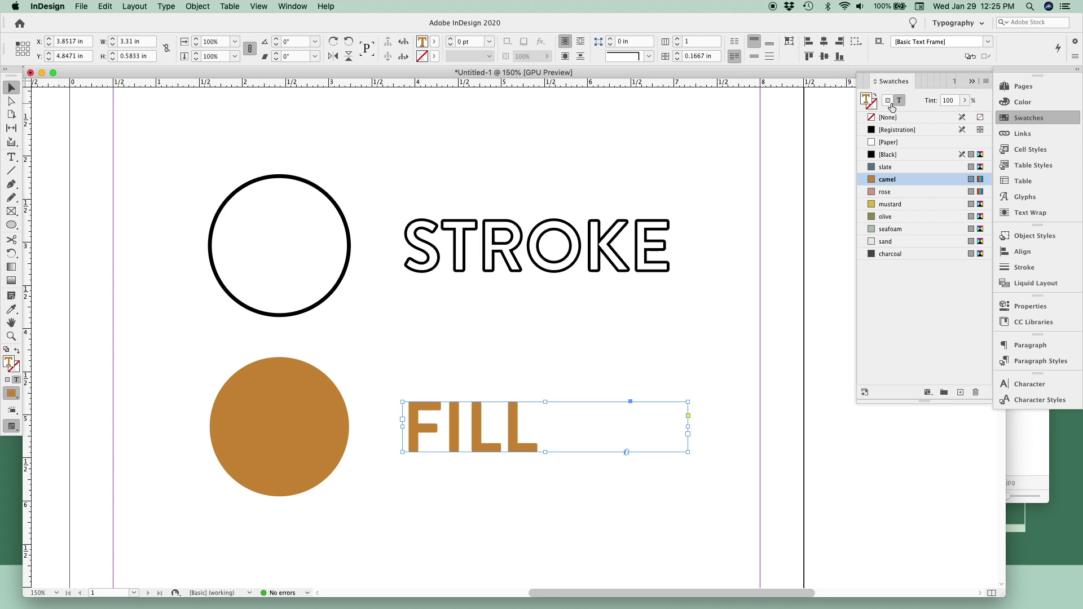
Color the outline of the STROKE lettering with the rose swatch
left_click(559, 266)
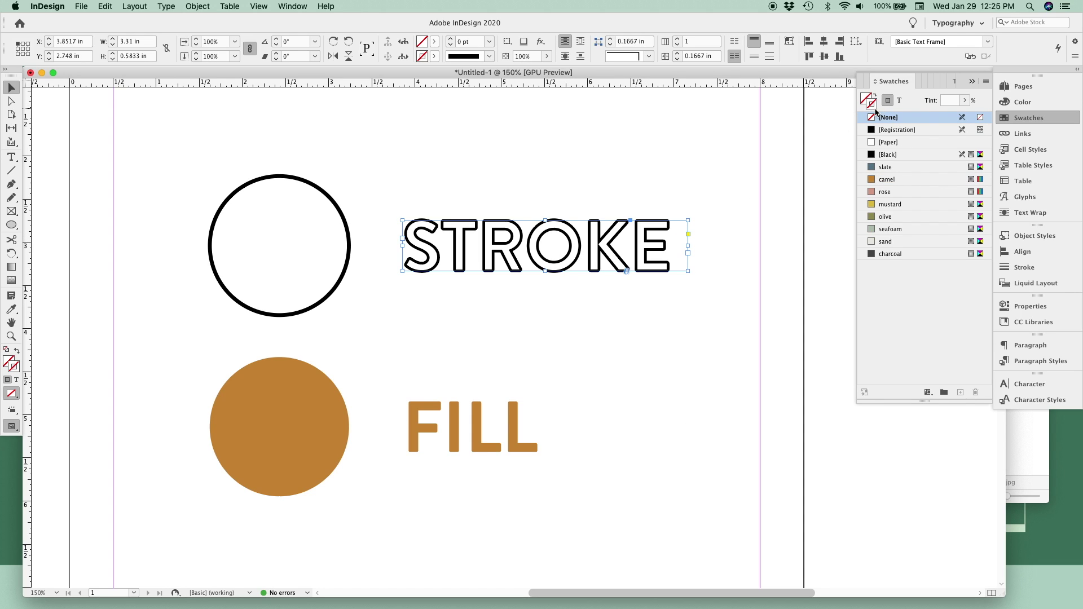
left_click(901, 101)
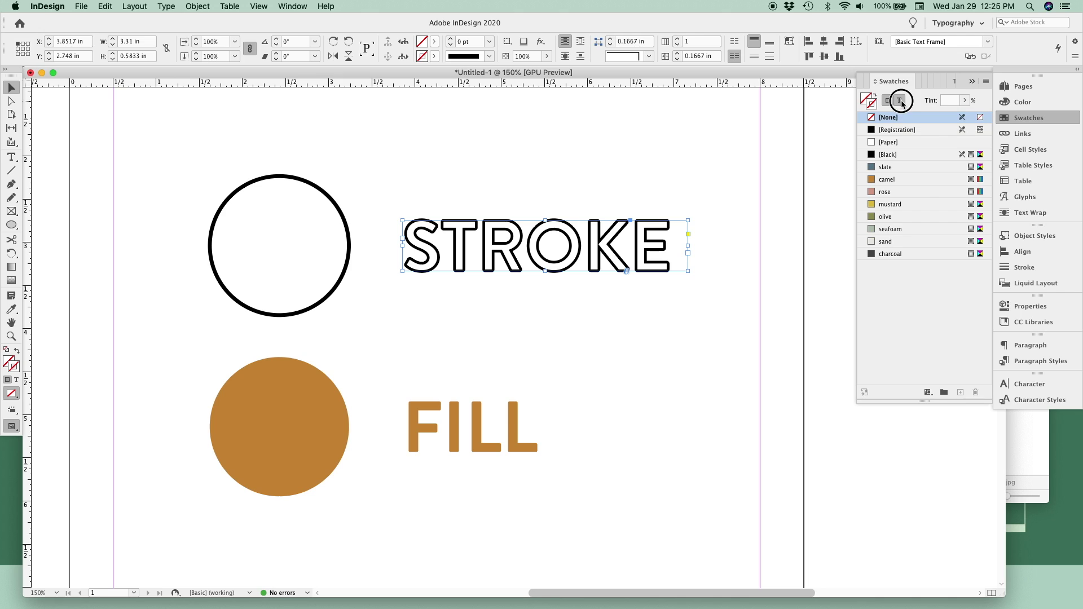
left_click(872, 107)
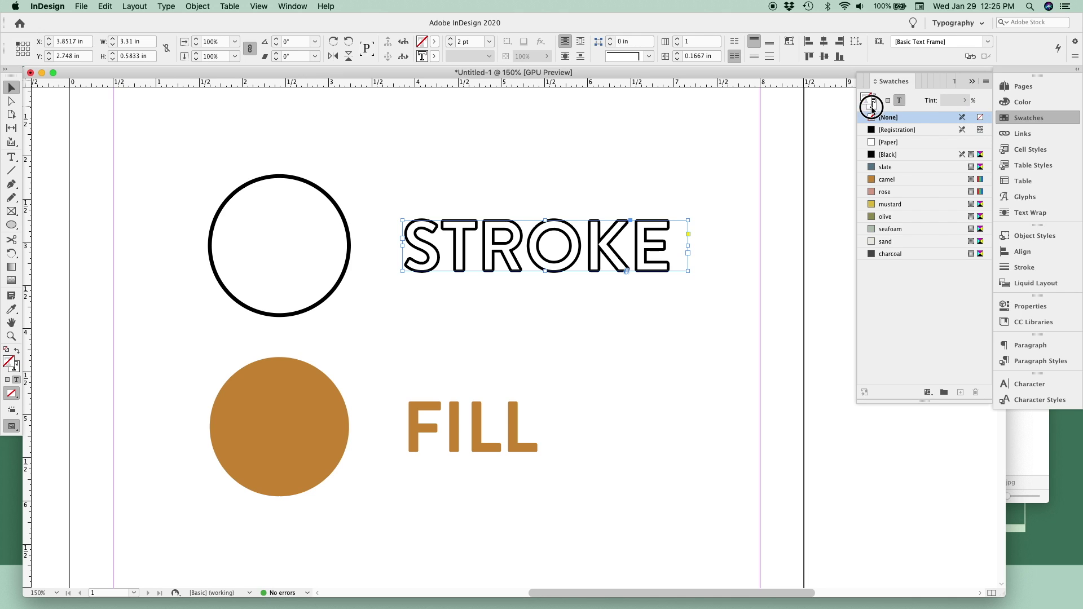
left_click(889, 192)
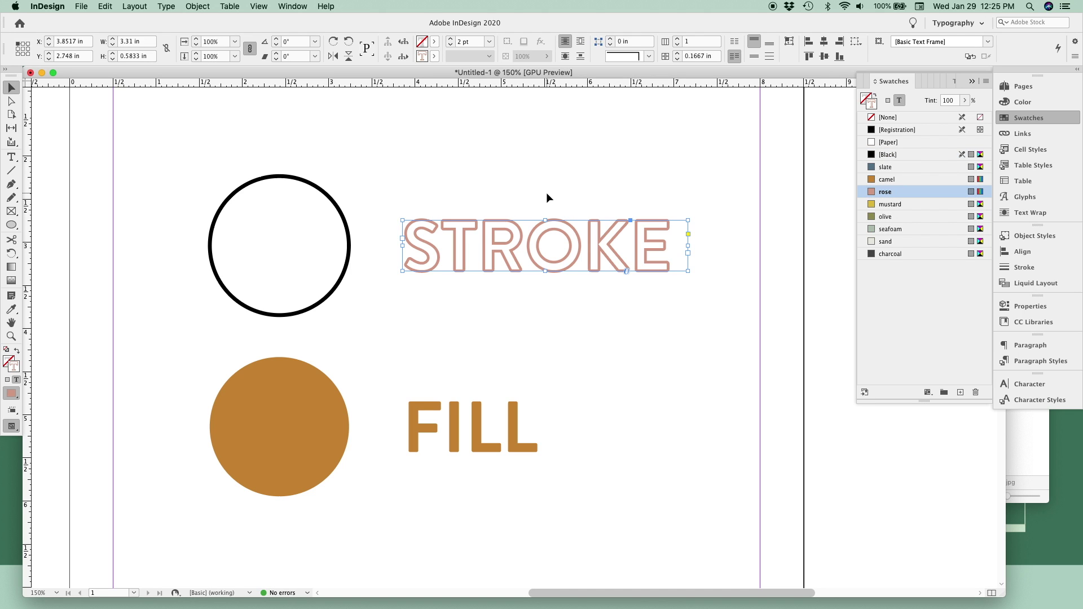
Give the outlined black circle above the camel one a rose stroke and a mustard fill
left_click(340, 206)
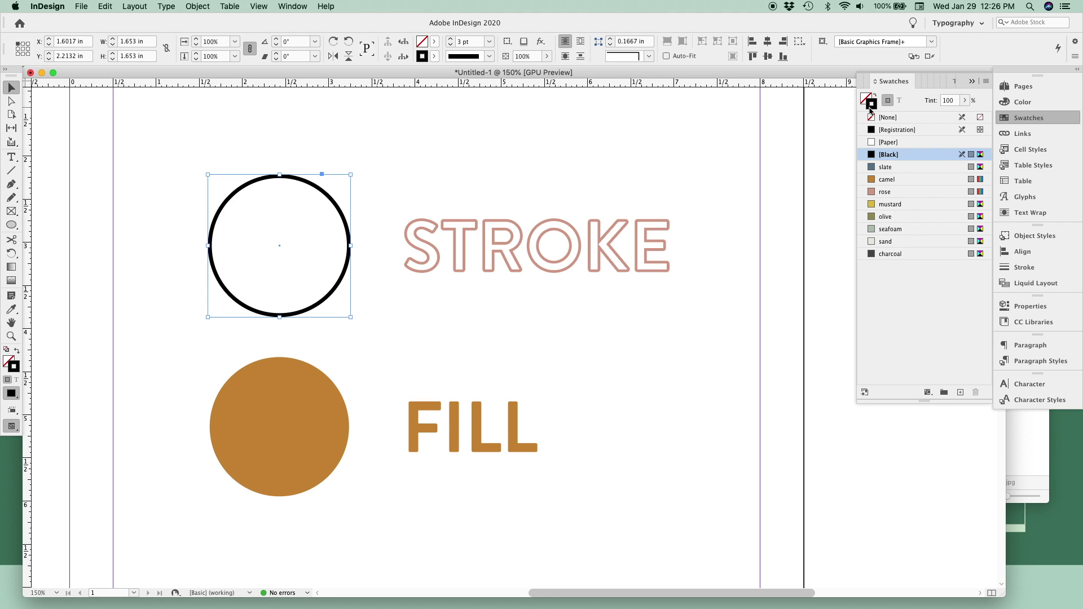
left_click(885, 193)
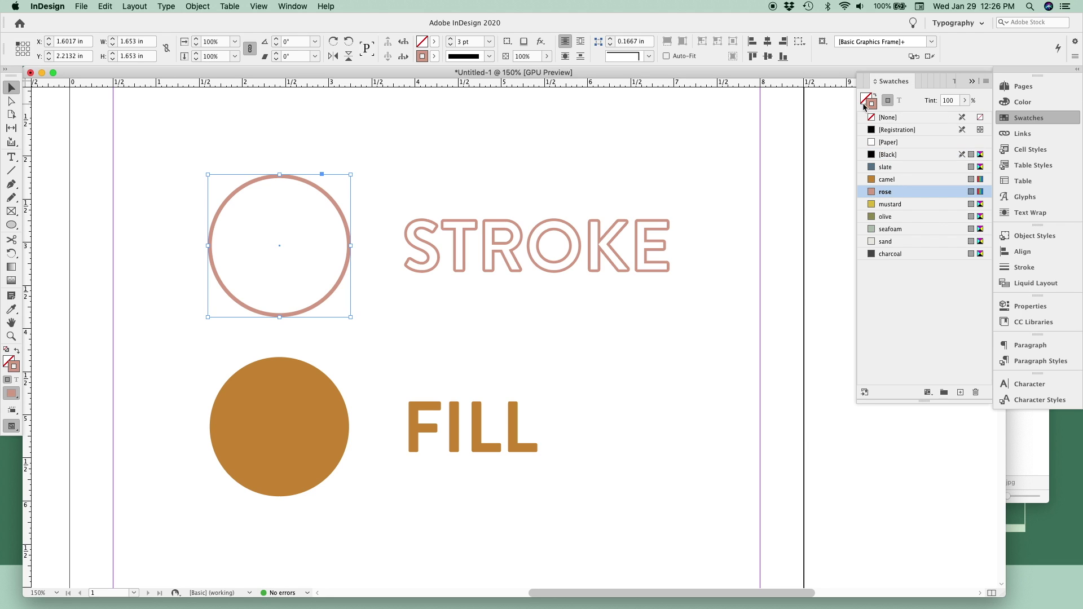
left_click(865, 102)
left_click(885, 205)
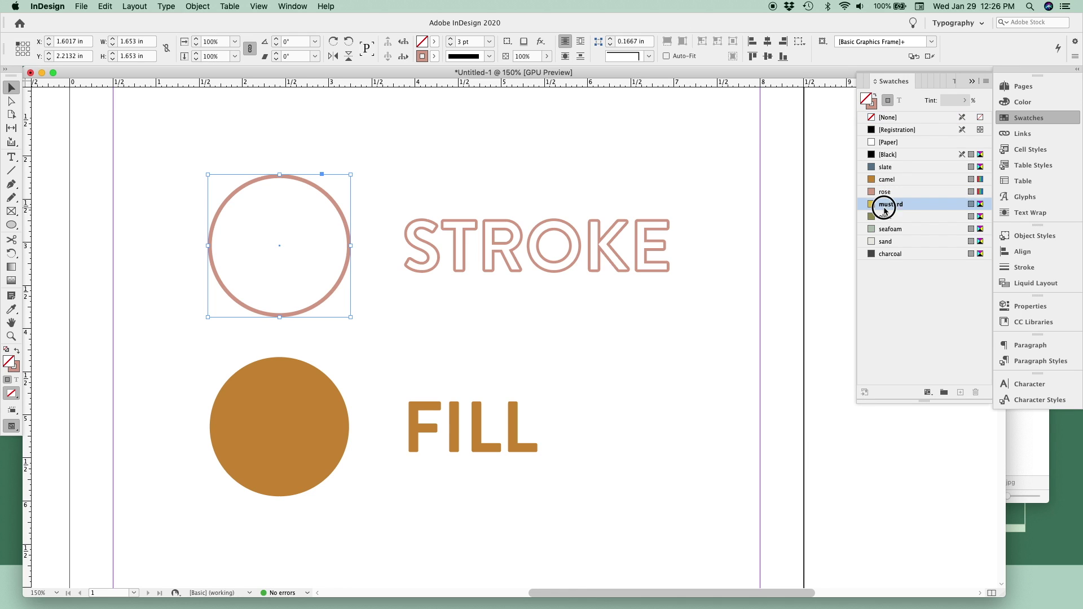
left_click(885, 241)
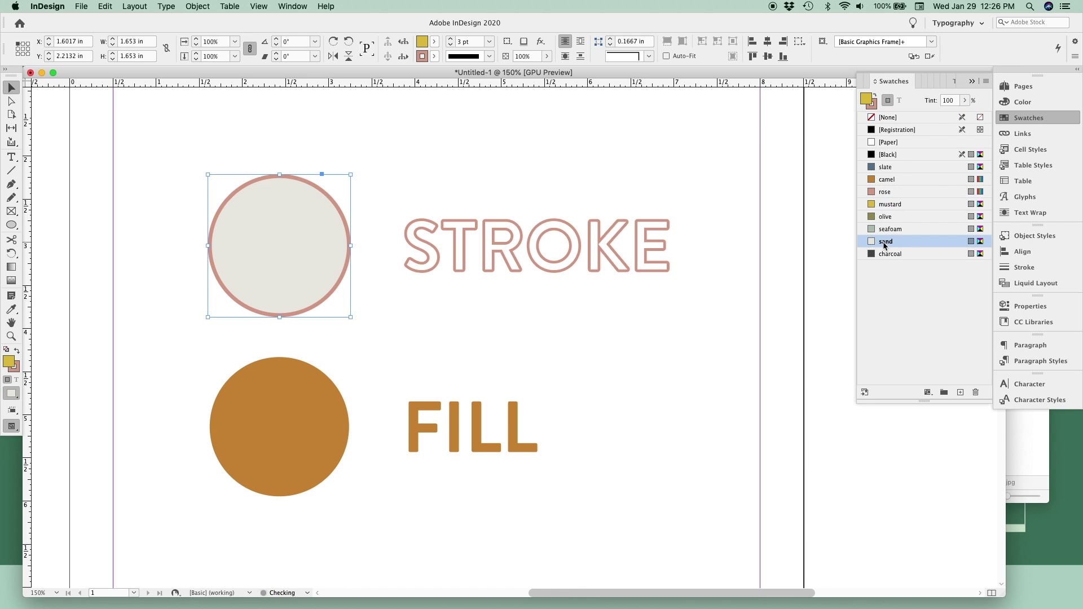
left_click(885, 204)
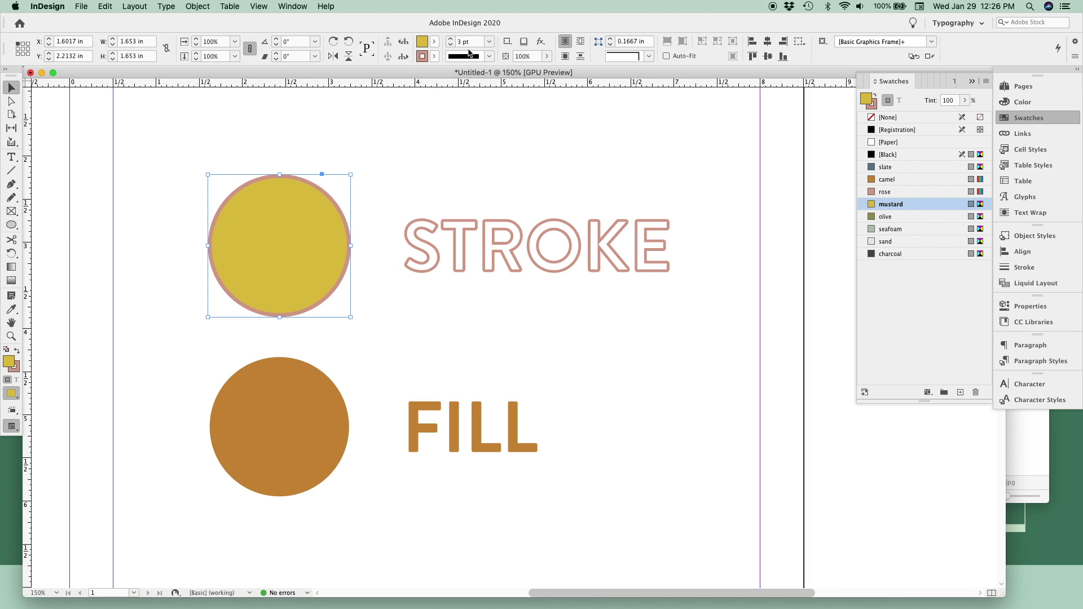
Set the mustard circle's stroke weight to 6 pt and its stroke type to Dotted
left_click(489, 41)
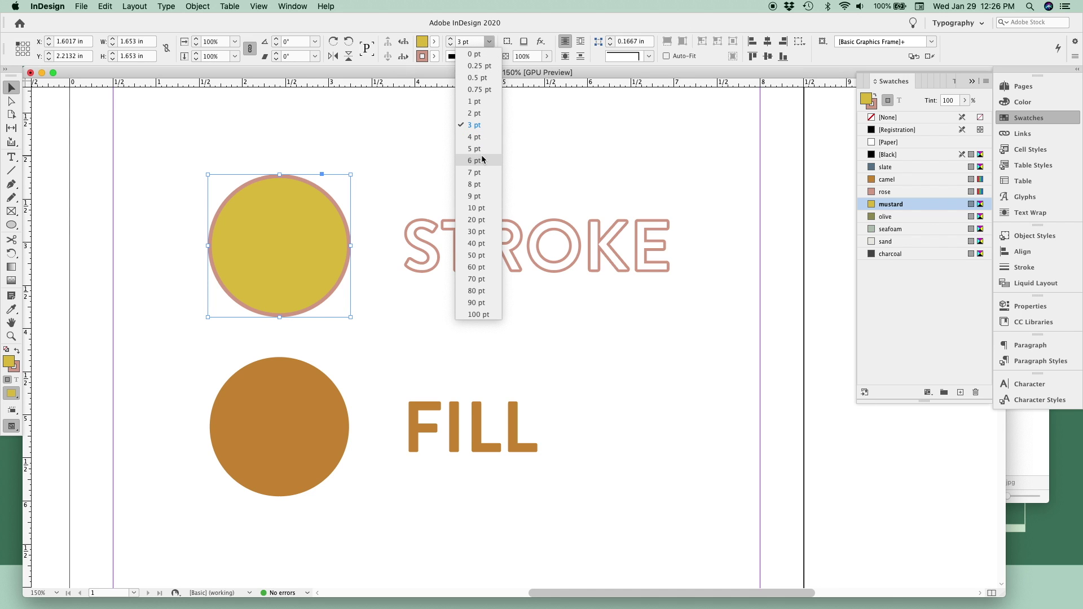
left_click(482, 160)
left_click(489, 56)
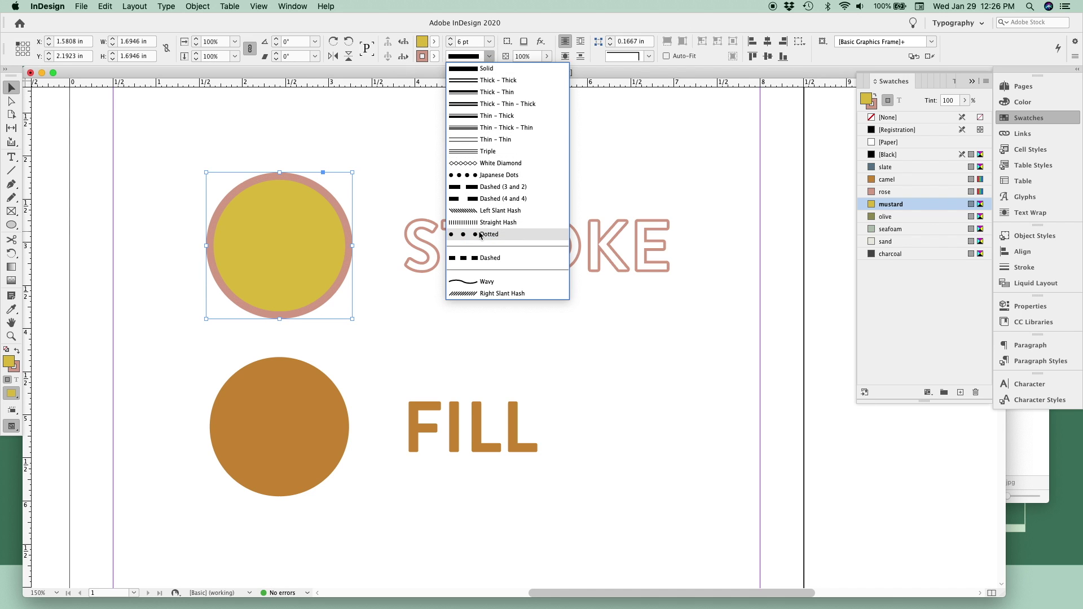
left_click(481, 235)
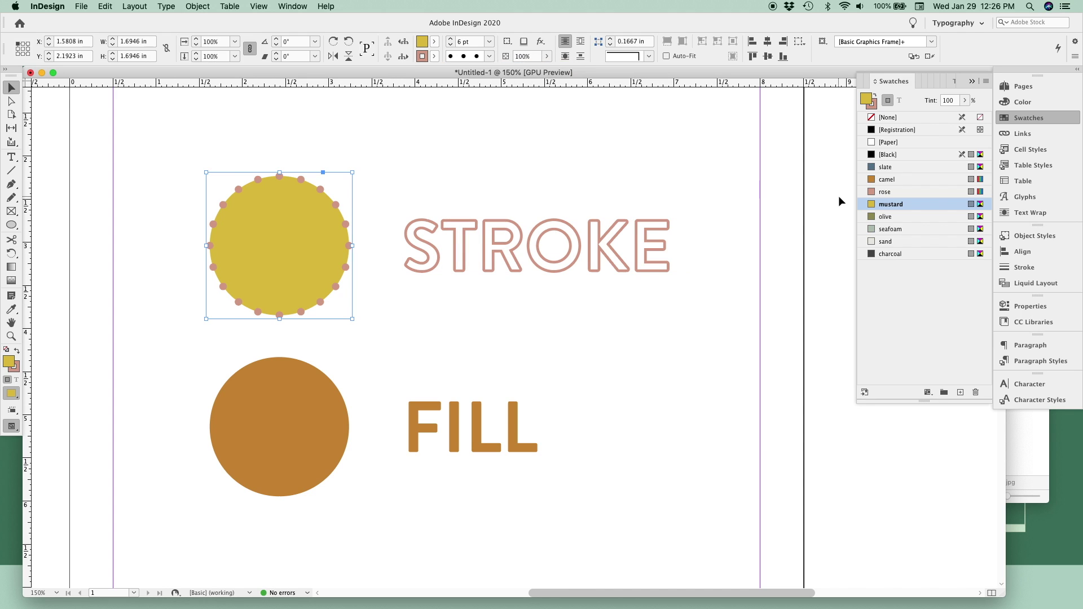
Set the mustard circle's stroke weight to 2 pt and its stroke type to Solid
left_click(1044, 271)
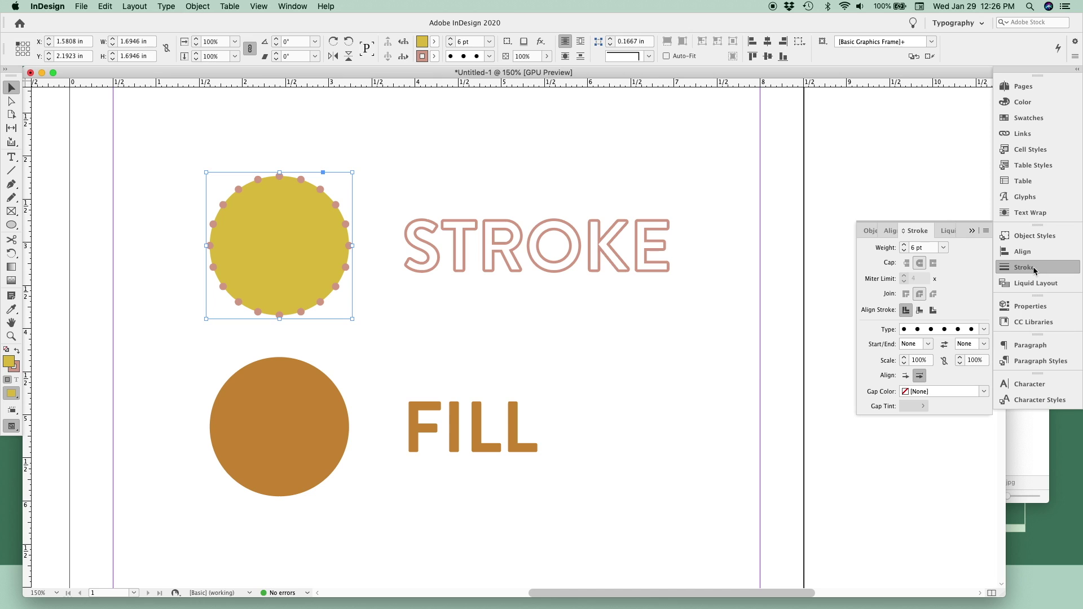
left_click(300, 8)
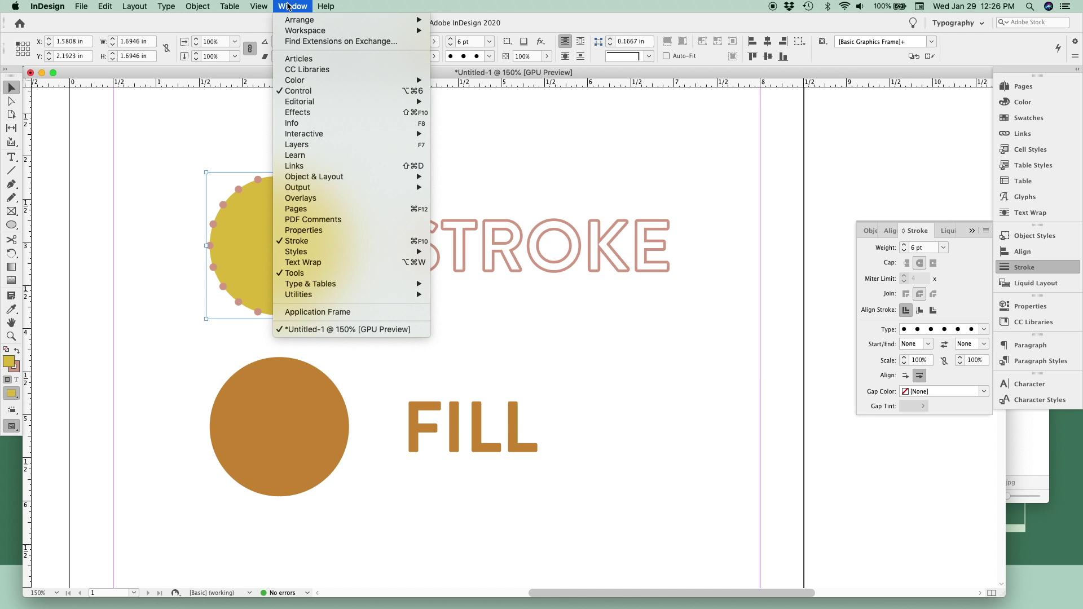
left_click(335, 244)
left_click(943, 247)
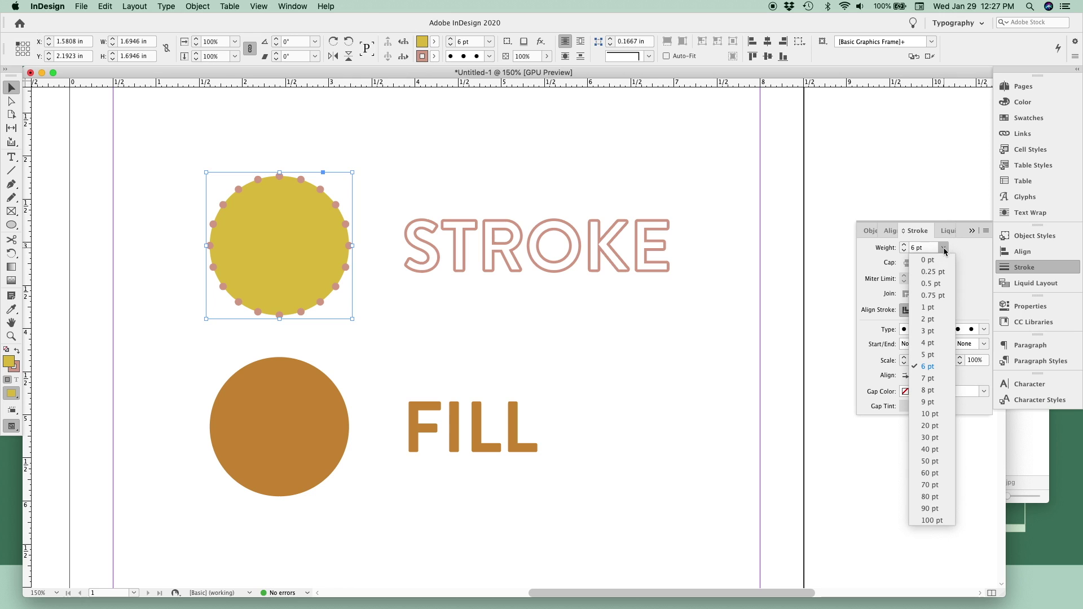
left_click(937, 319)
left_click(984, 330)
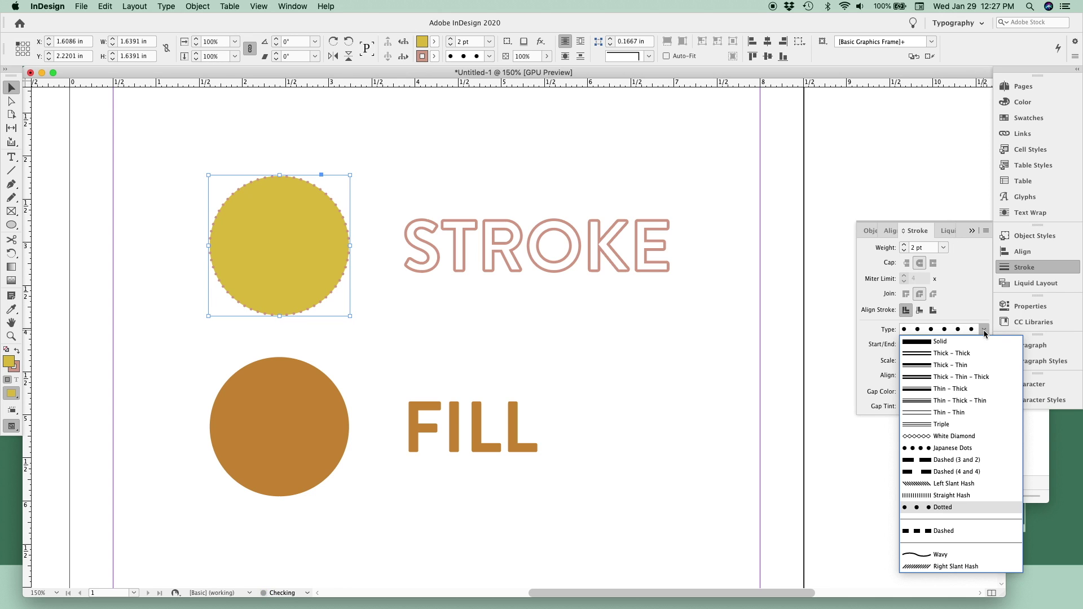
left_click(966, 343)
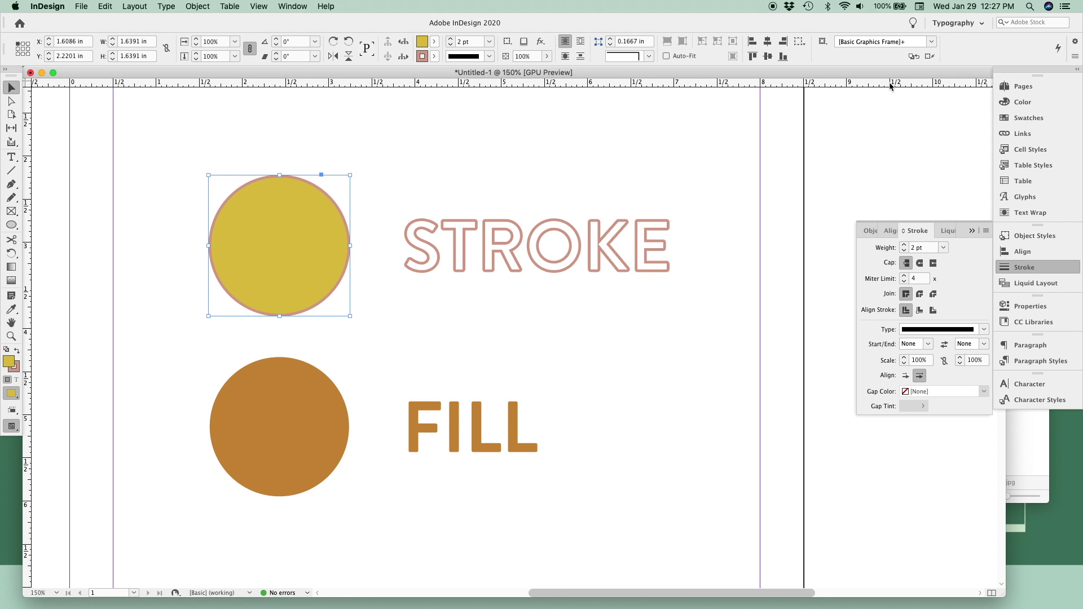
Swap the mustard circle's fill and stroke colors, and swap them back
left_click(1013, 118)
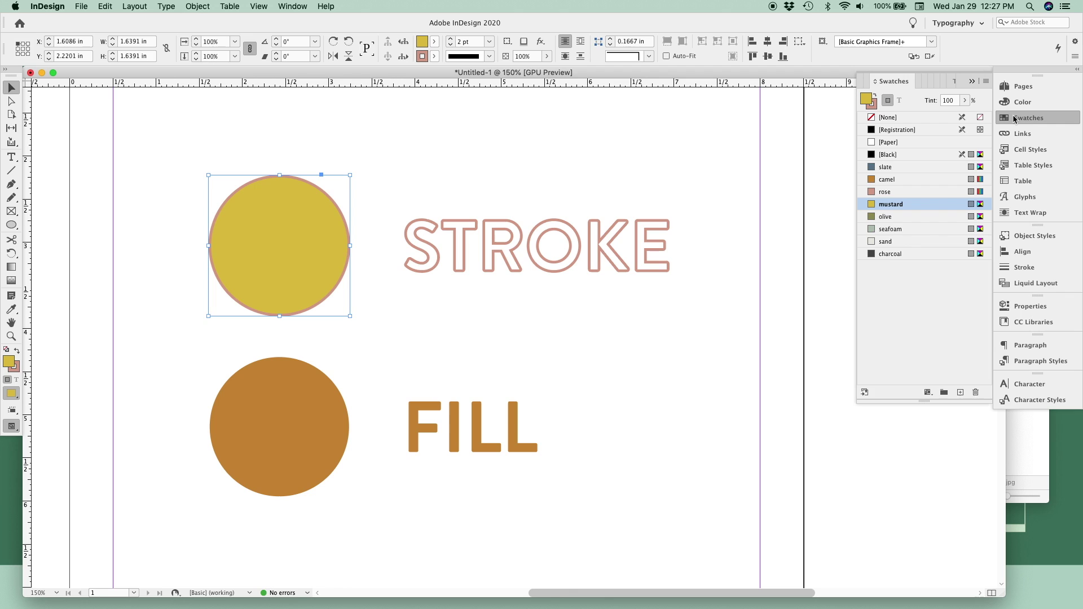
left_click(876, 98)
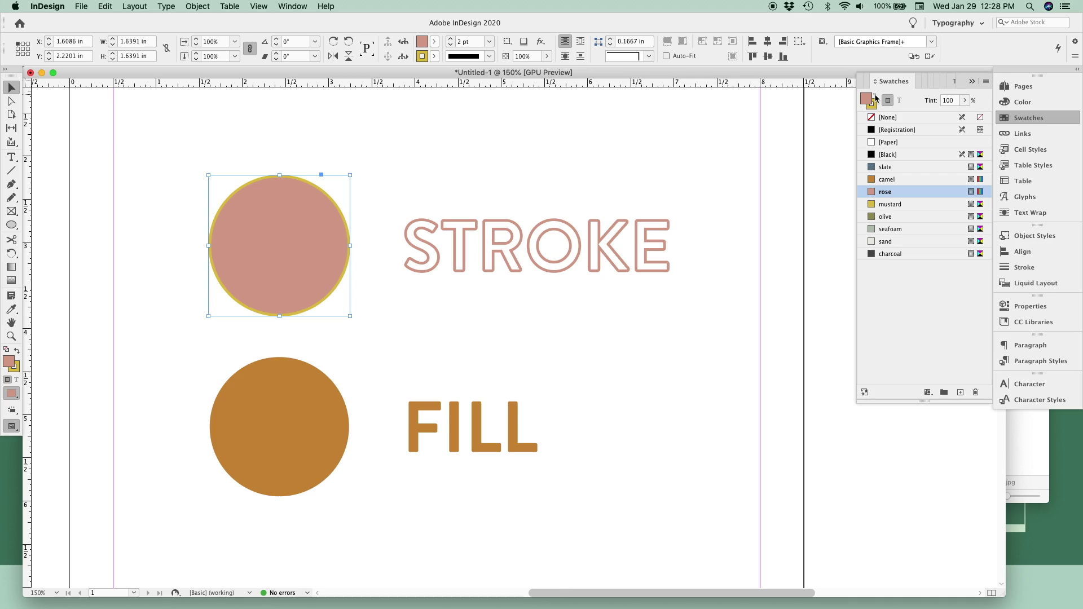
left_click(876, 98)
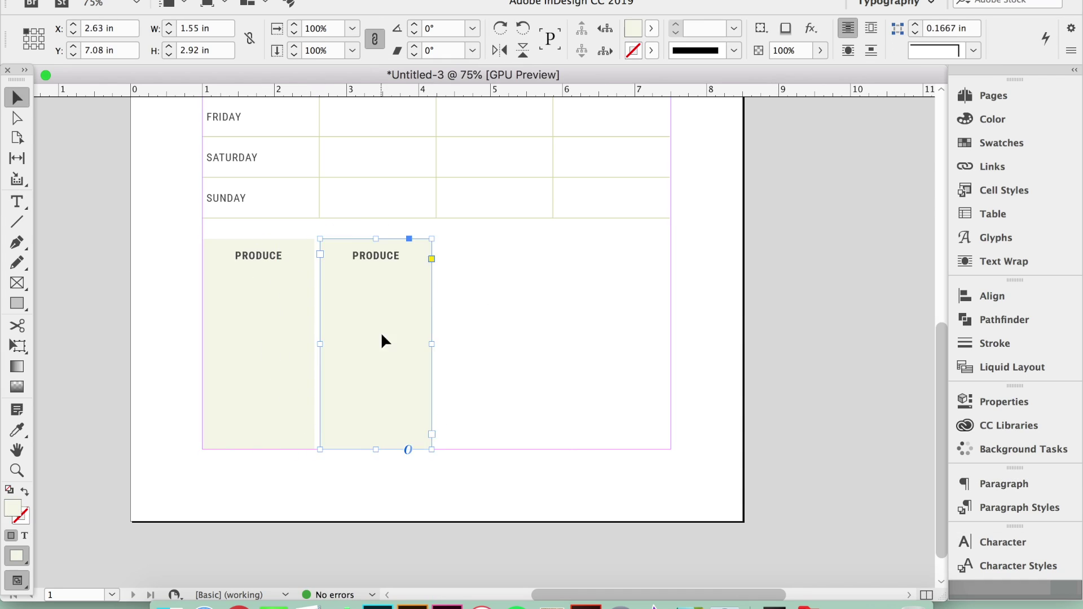
Style the "free download! sign up for my email list" heading in WORKSHEET.indd as white, centered Roboto Slab Light at 80 pt with 25 tracking
key("super+alt+3")
key("super+alt+3")
key("super+a")
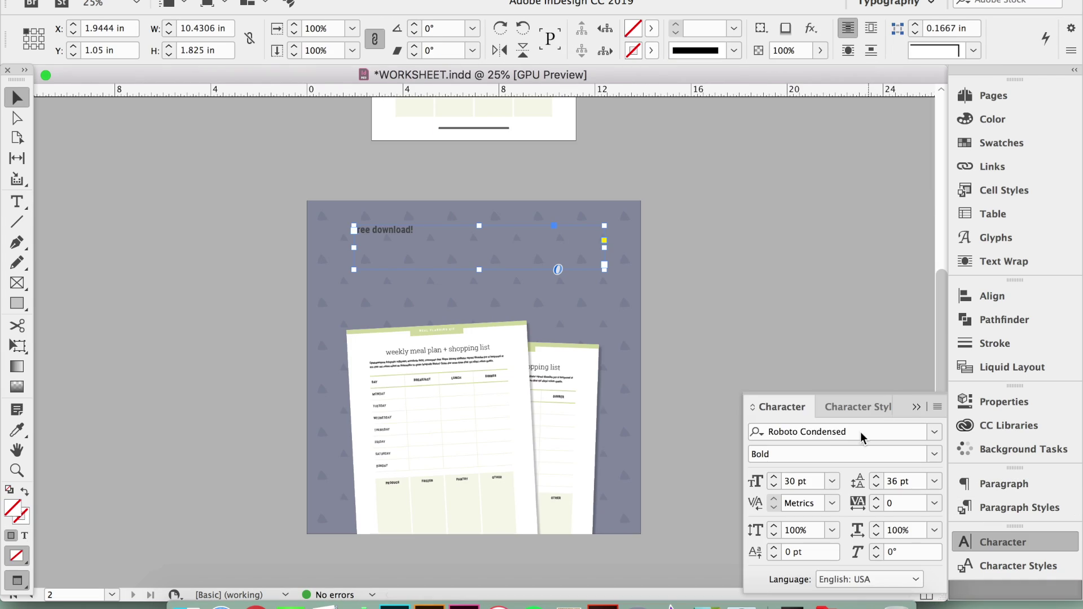
left_click(930, 450)
left_click(781, 490)
left_click(1001, 142)
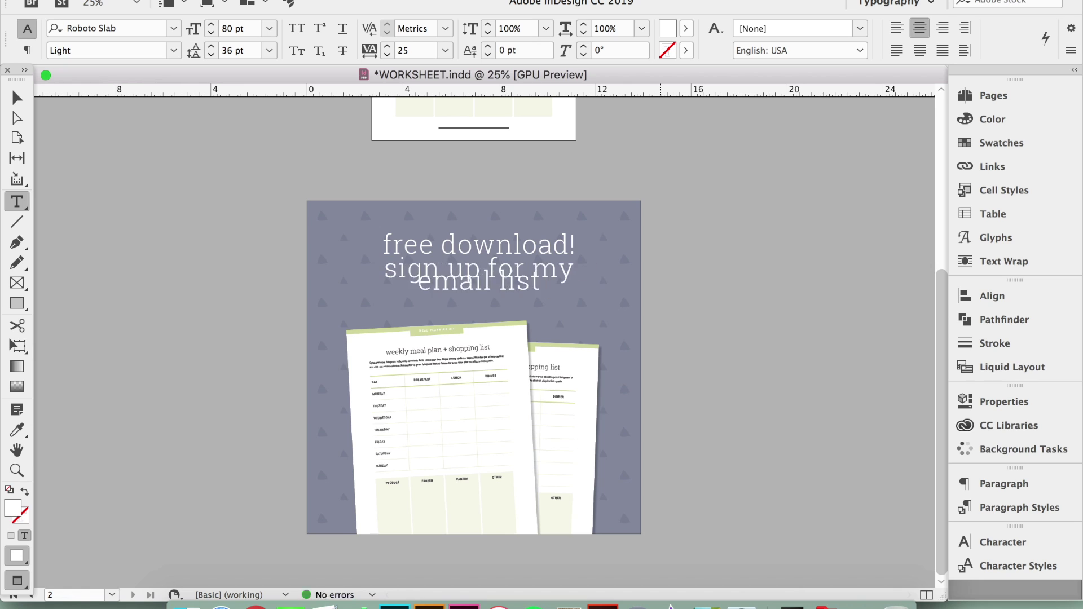